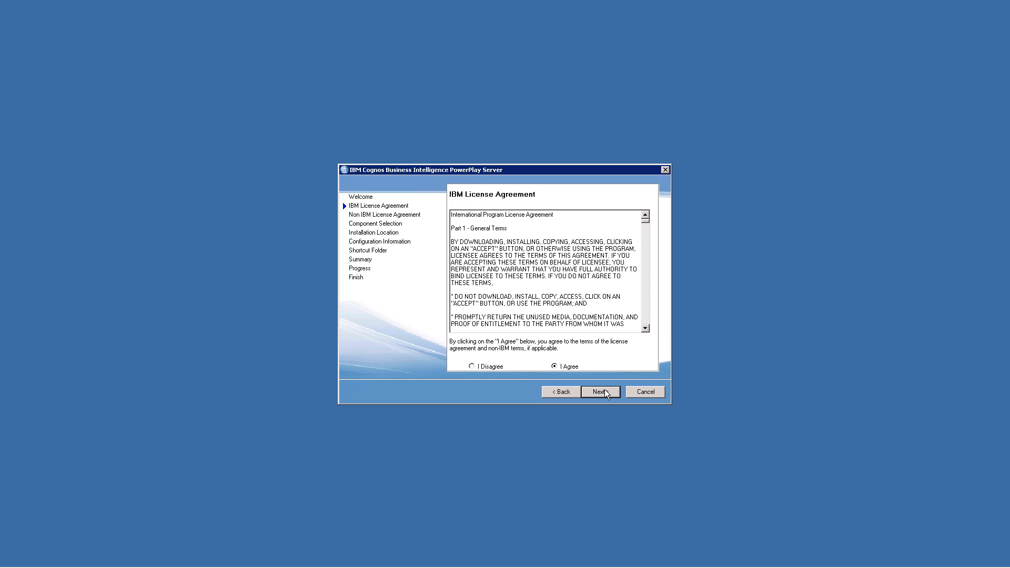
# - Continue past the license agreement and exclude Content Manager from the PowerPlay Server components to install
pyautogui.click(601, 392)
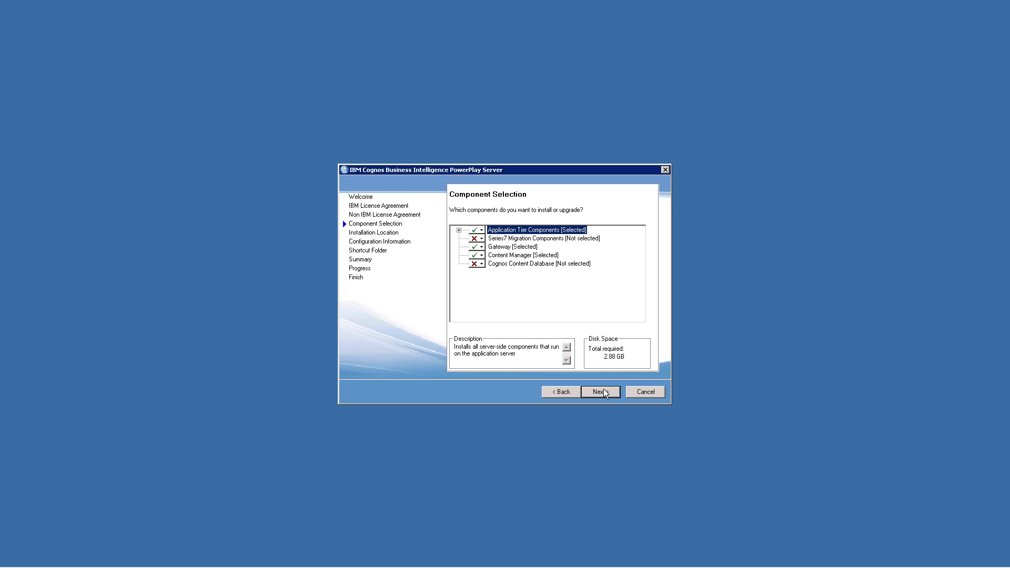
pyautogui.click(476, 256)
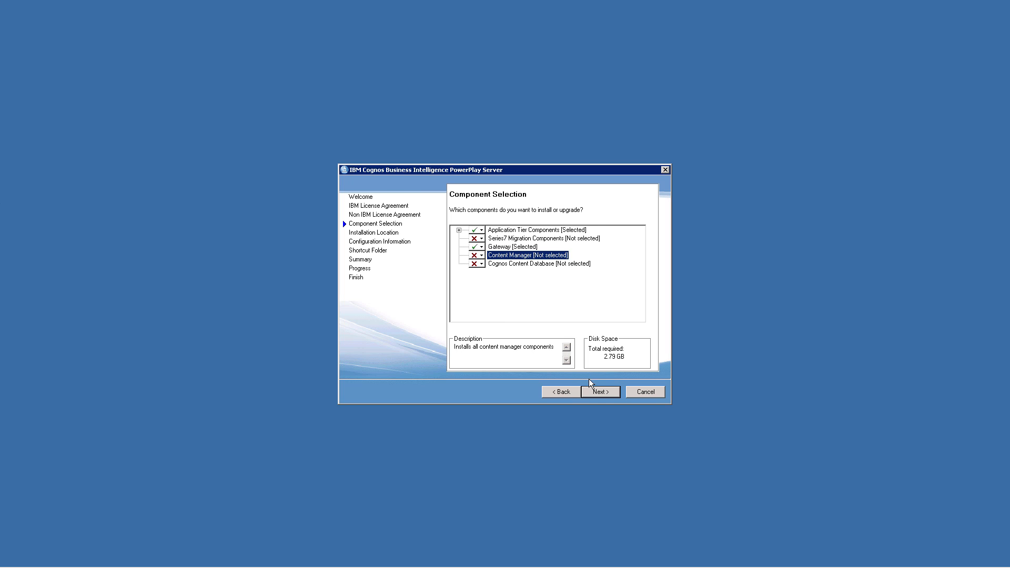
pyautogui.click(598, 392)
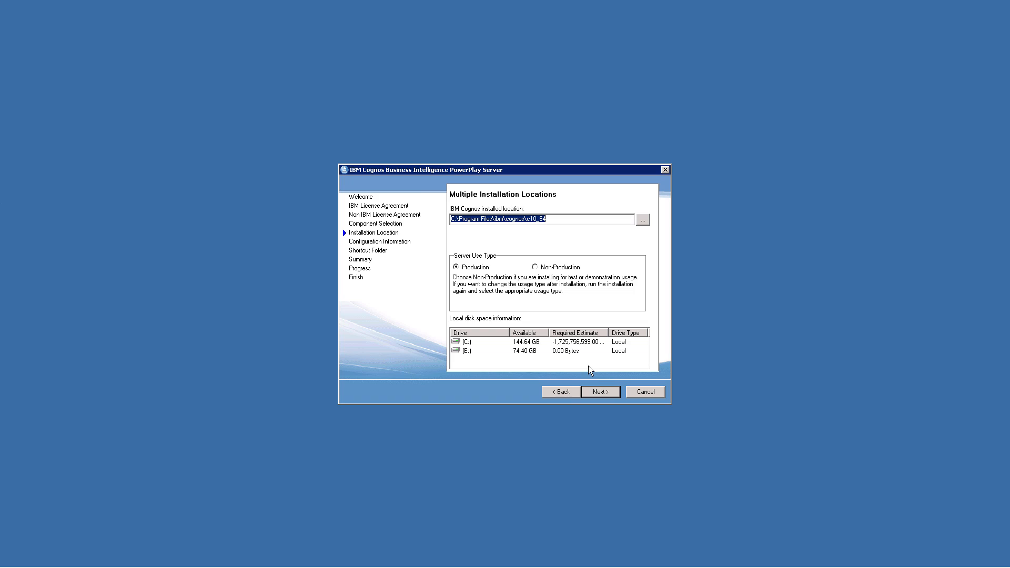
# - Set the PowerPlay Server installation location to C:\IBM\Cognos\CognosAnalytics-PPES and agree to create the directory
pyautogui.moveTo(557, 224); pyautogui.dragTo(413, 217)
pyautogui.write('C:\\IBM\\Cognos\\CognosAnalytics-PPES')
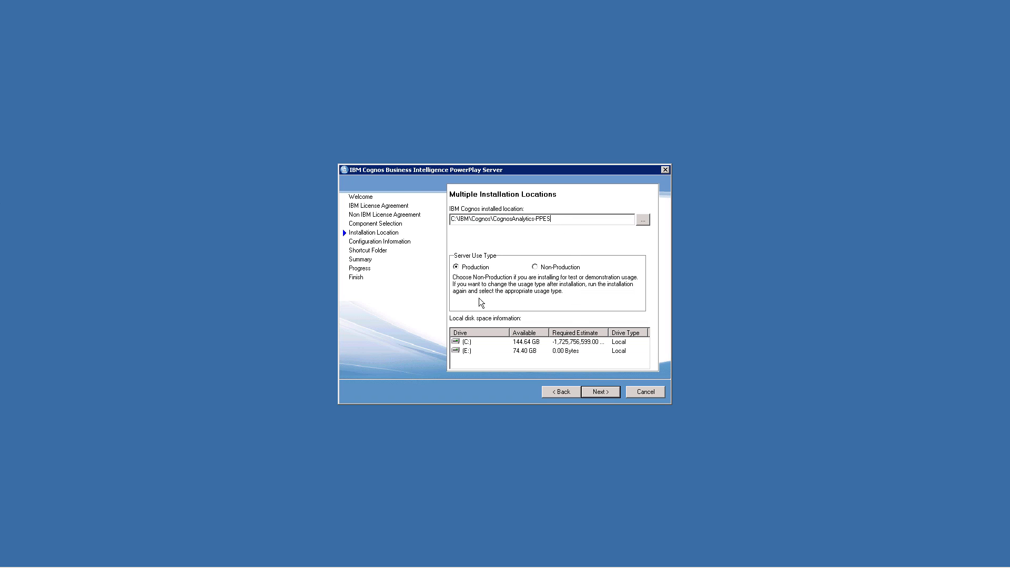
pyautogui.click(595, 393)
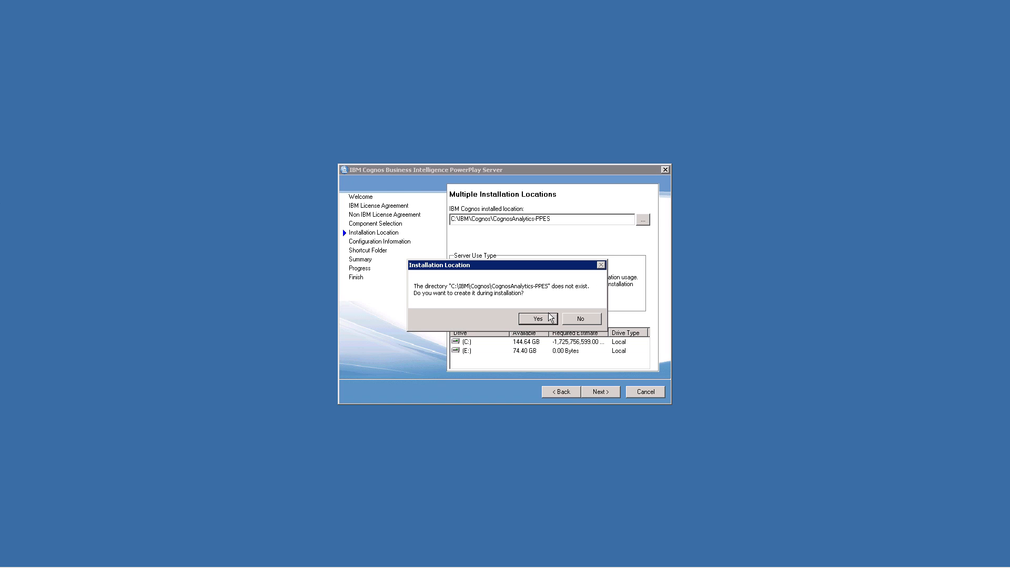
pyautogui.click(538, 319)
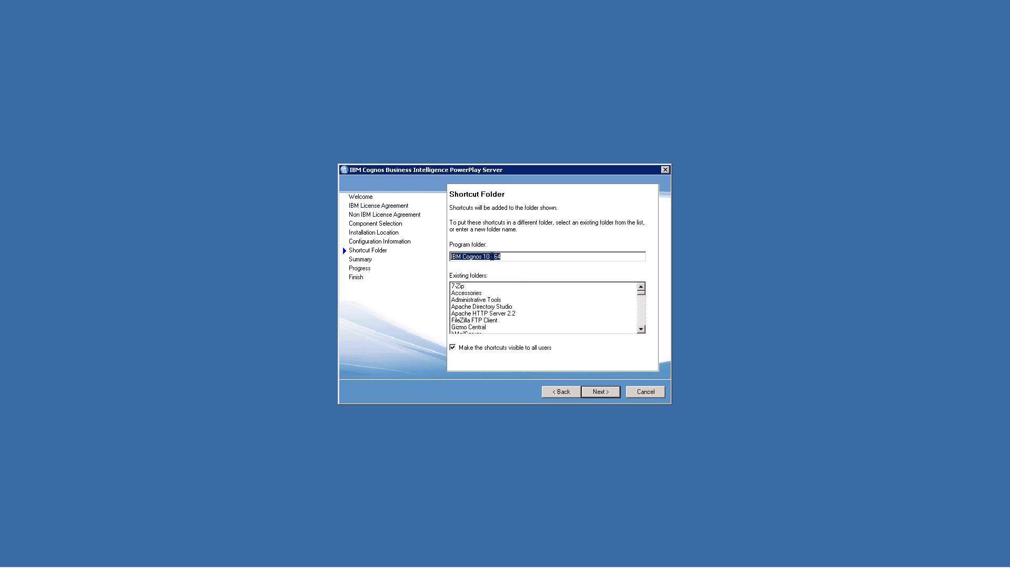
# - Name the program shortcut folder IBM Cognos Analytics PPES
pyautogui.click(488, 256)
pyautogui.moveTo(483, 257); pyautogui.dragTo(530, 256)
pyautogui.write('Analytics PPES')
pyautogui.click(605, 394)
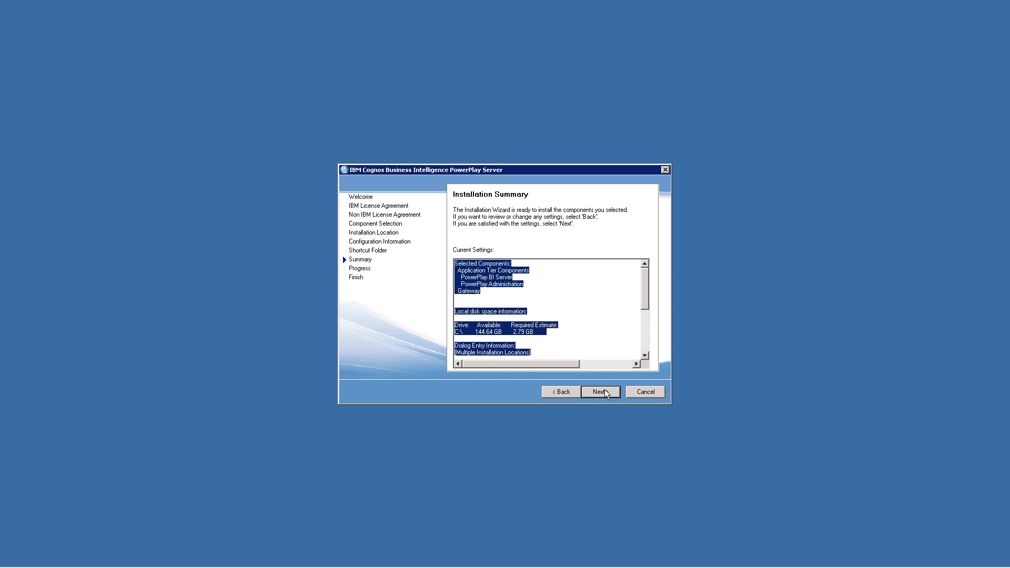
# - Install the selected PowerPlay Server components and close the wizard without starting IBM Cognos Configuration
pyautogui.click(605, 390)
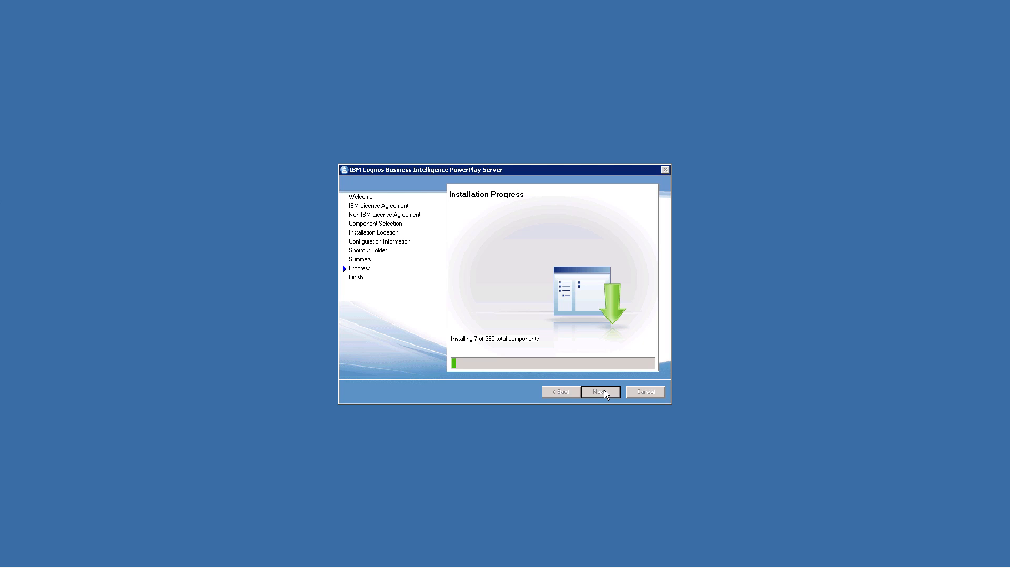
pyautogui.click(719, 365)
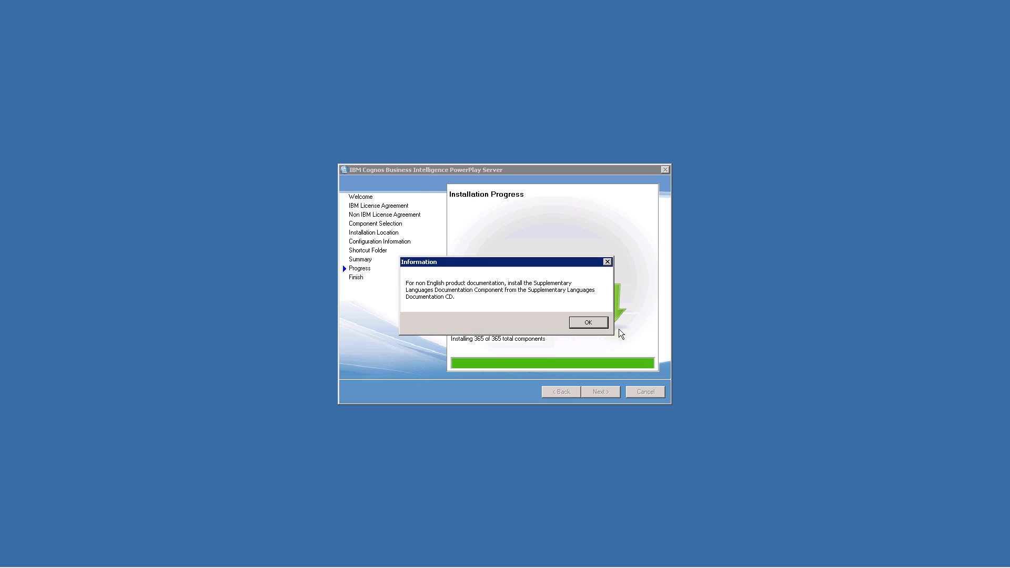
pyautogui.click(588, 323)
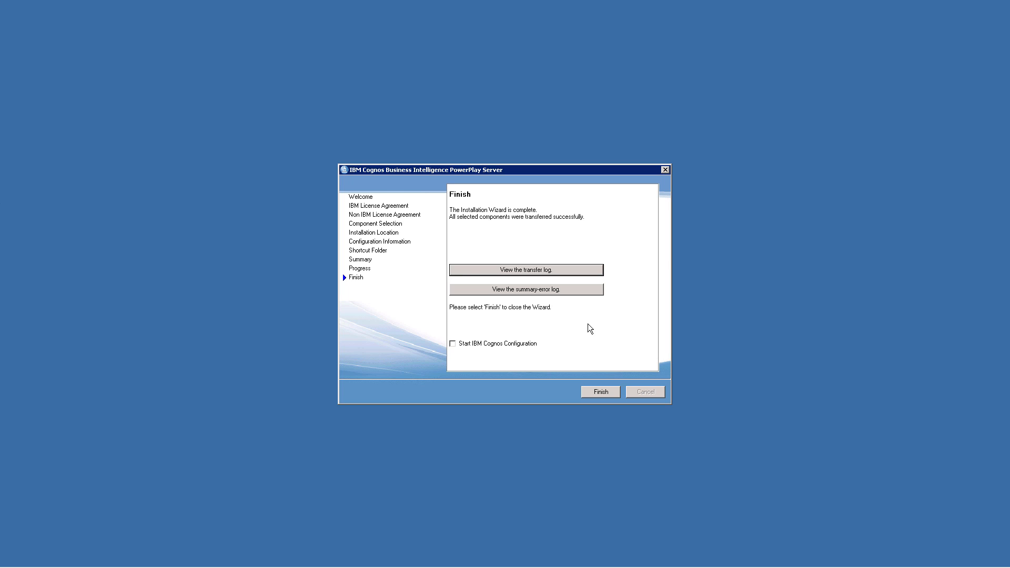
pyautogui.click(601, 392)
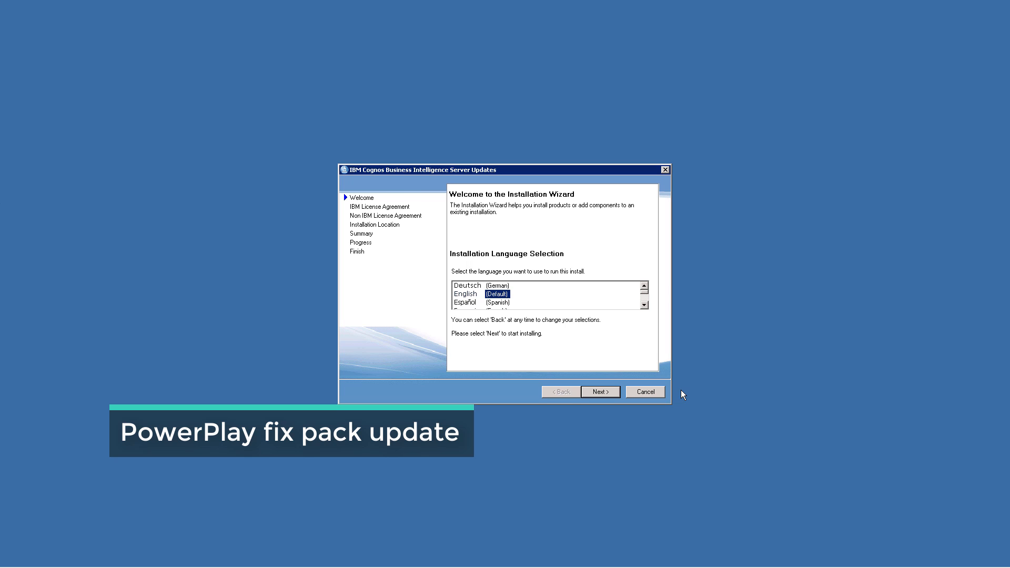
# - Accept the server update's license agreement in English and set its installation directory to C:\IBM\Cognos\CognosAnalytics-PPES
pyautogui.click(602, 391)
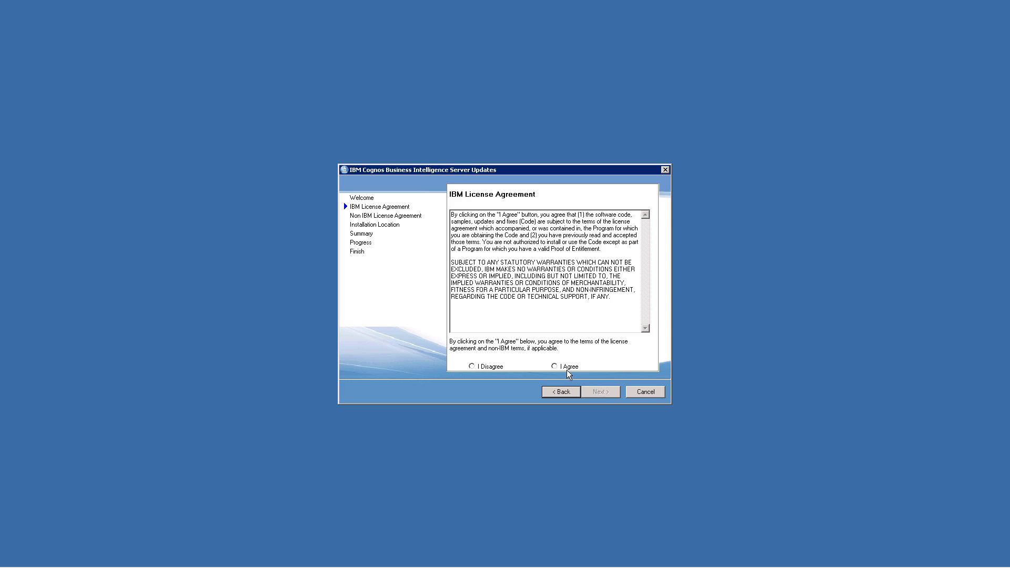
pyautogui.click(569, 368)
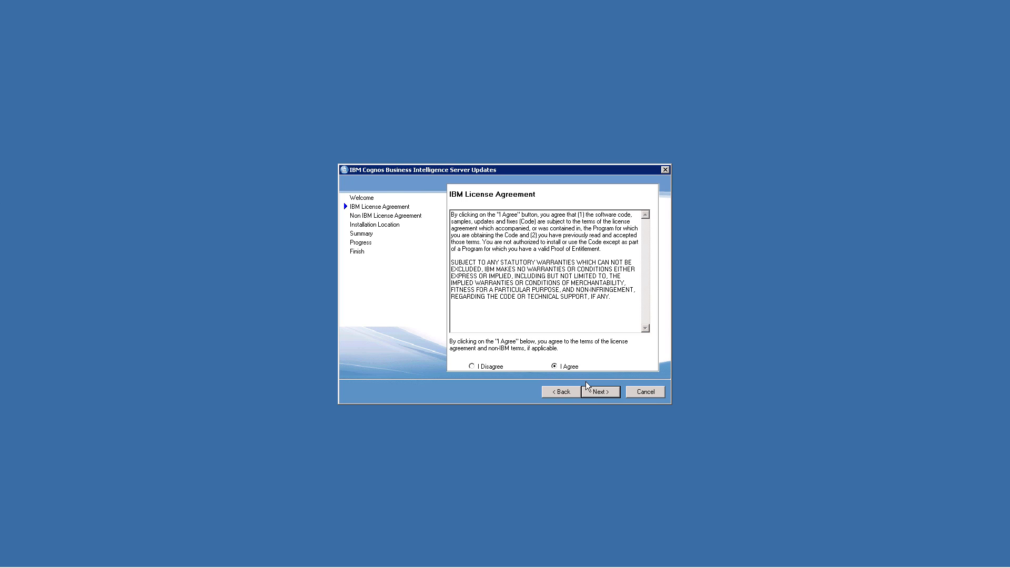
pyautogui.click(595, 392)
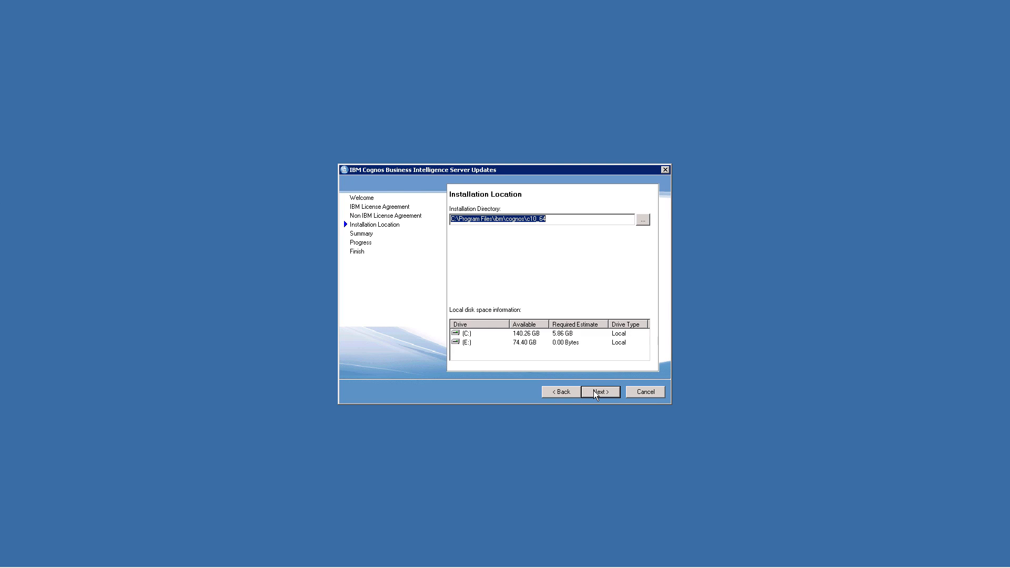
pyautogui.write('C:\\IBM\\Cognos\\CognosAnalytics-PPES')
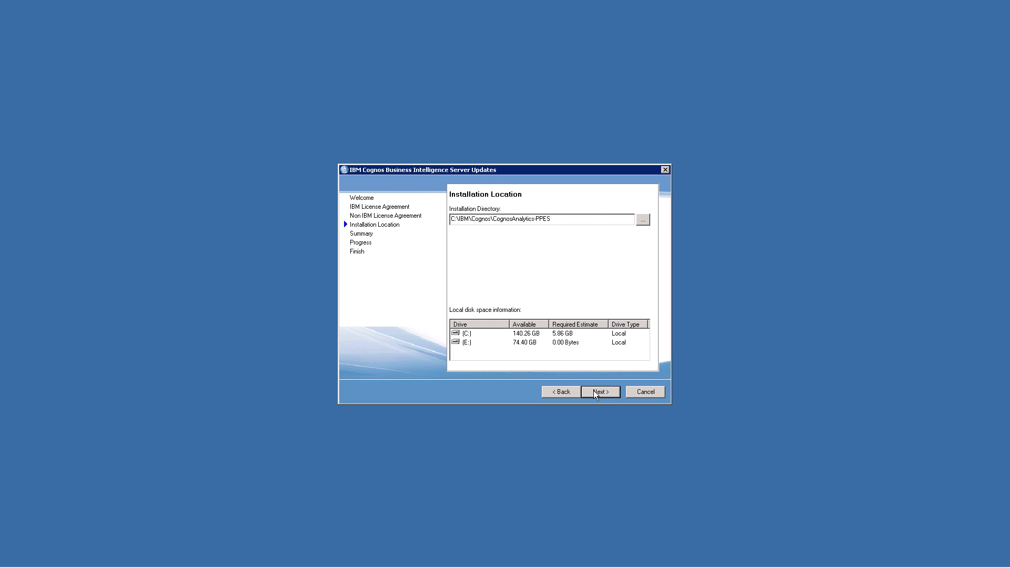
pyautogui.click(594, 392)
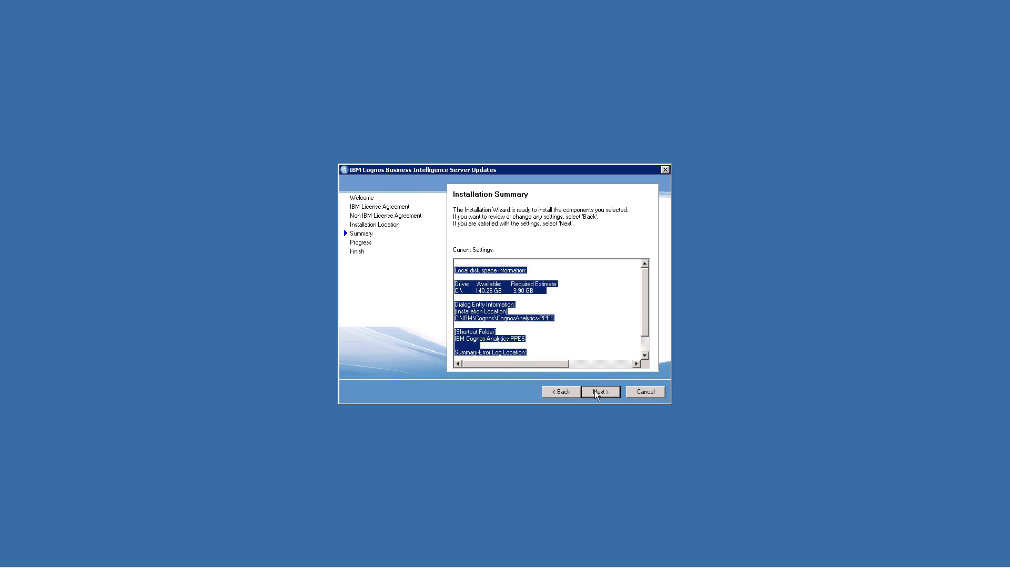
# - Install the PowerPlay fix pack update and close its wizard, acknowledging the distributed system notice
pyautogui.click(595, 392)
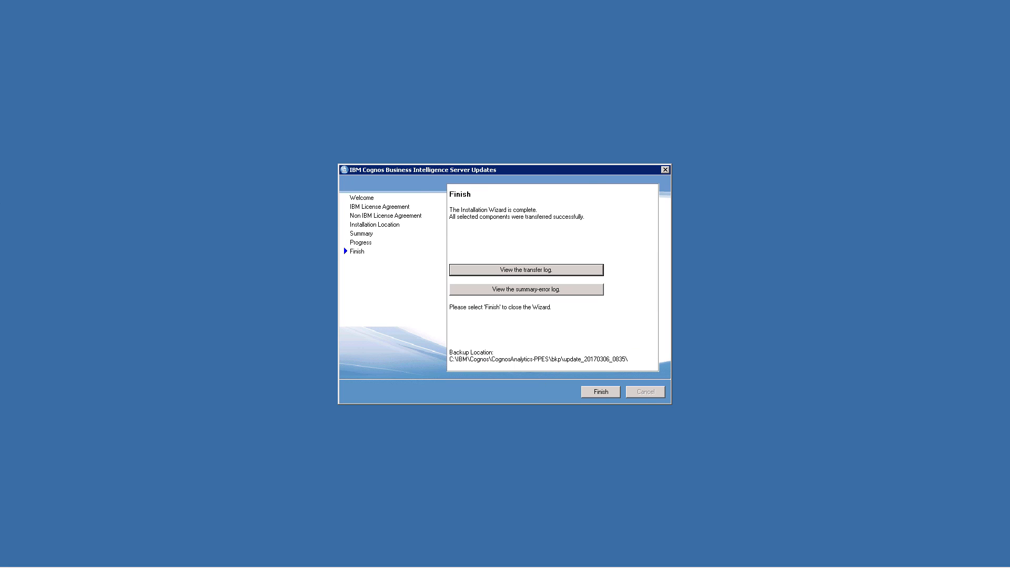
pyautogui.click(601, 392)
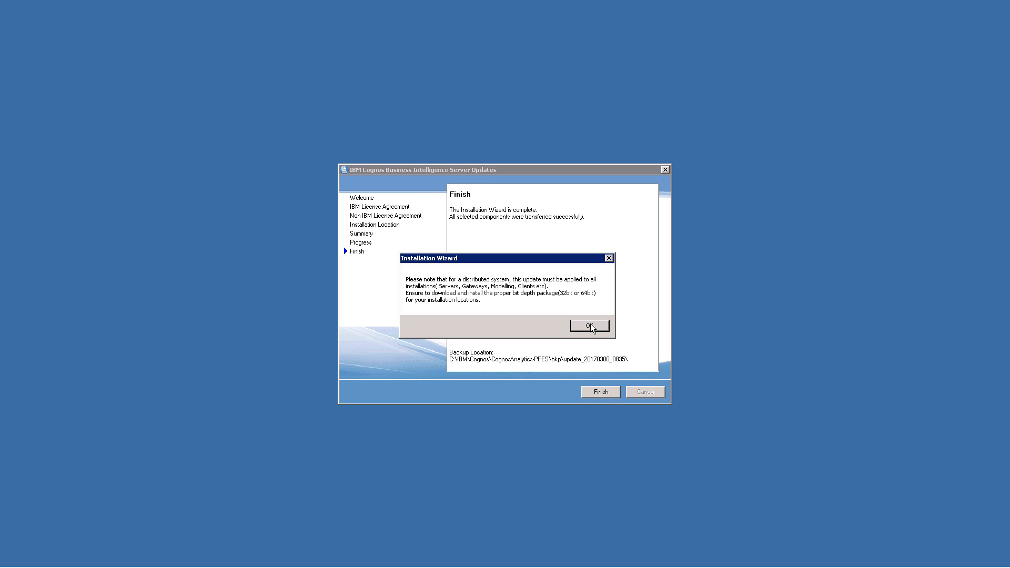
pyautogui.click(591, 325)
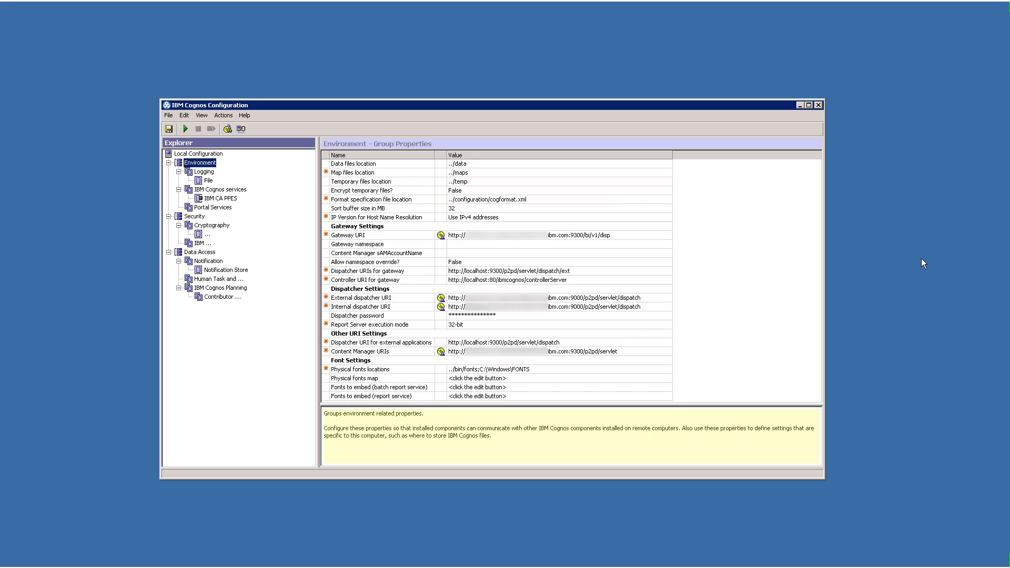
# - Review the gateway, dispatcher, other URI, logging and IBM Cognos services settings, and start the PowerPlay service
pyautogui.click(643, 225)
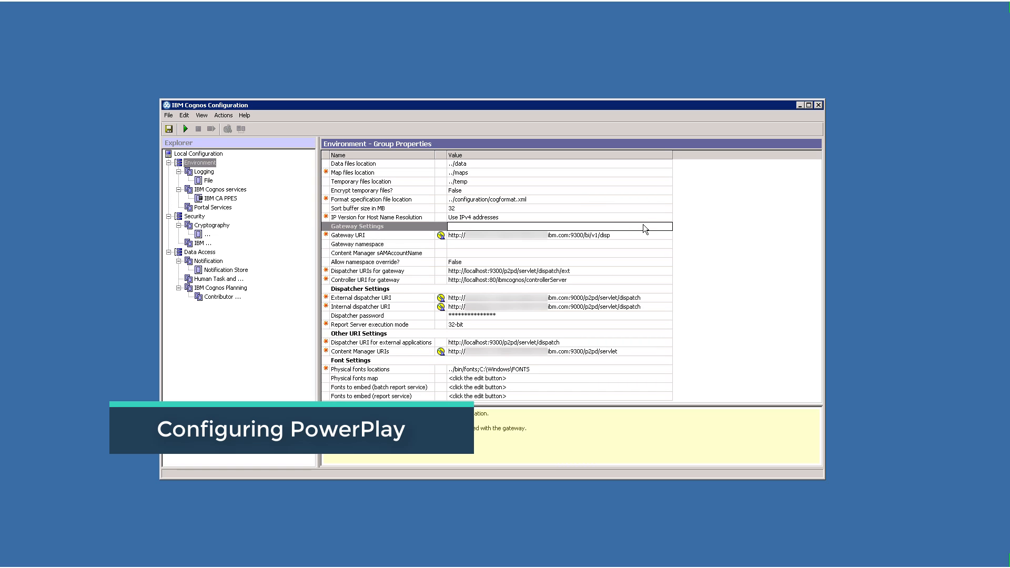
pyautogui.click(632, 288)
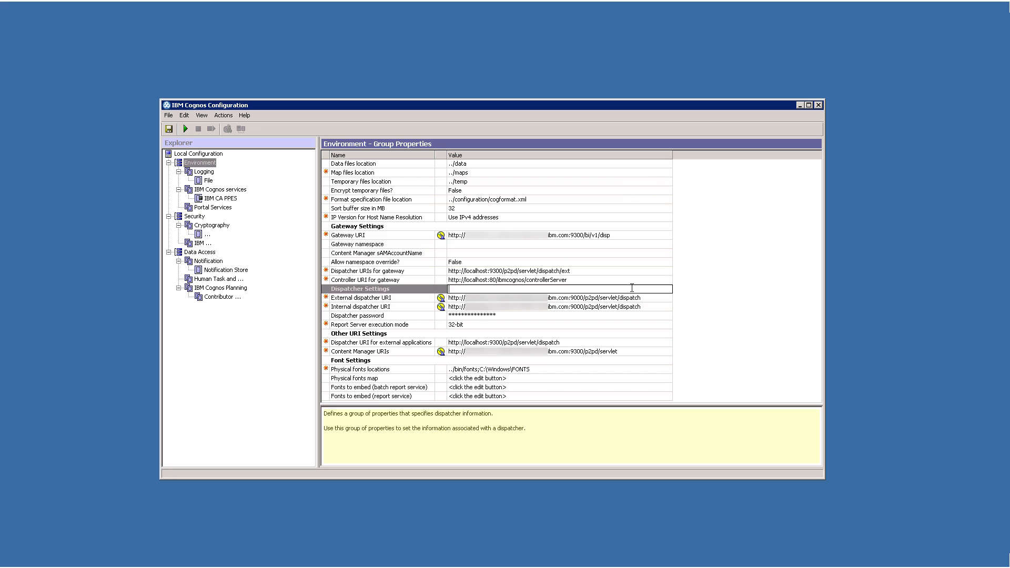
pyautogui.click(621, 335)
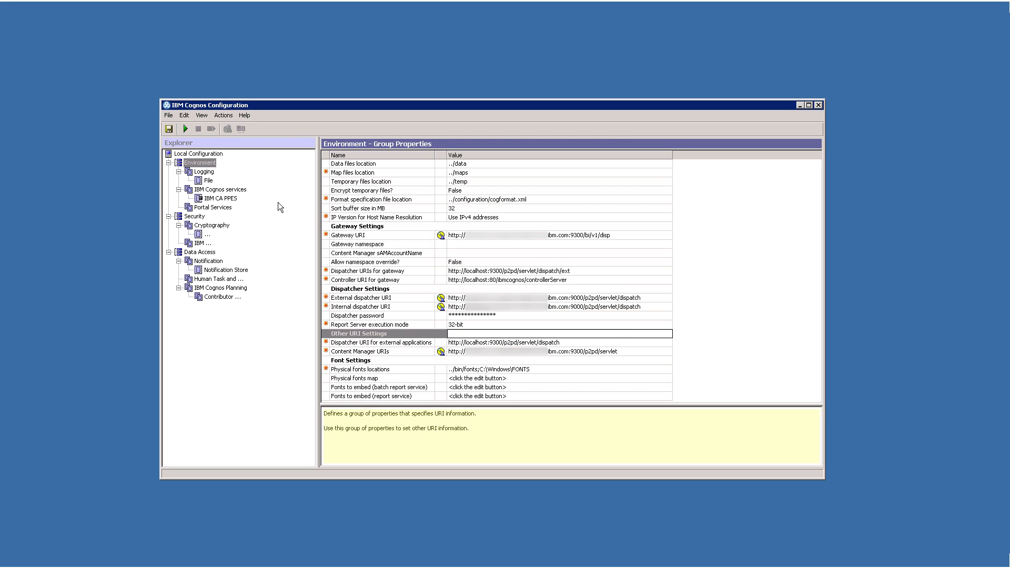
pyautogui.click(211, 173)
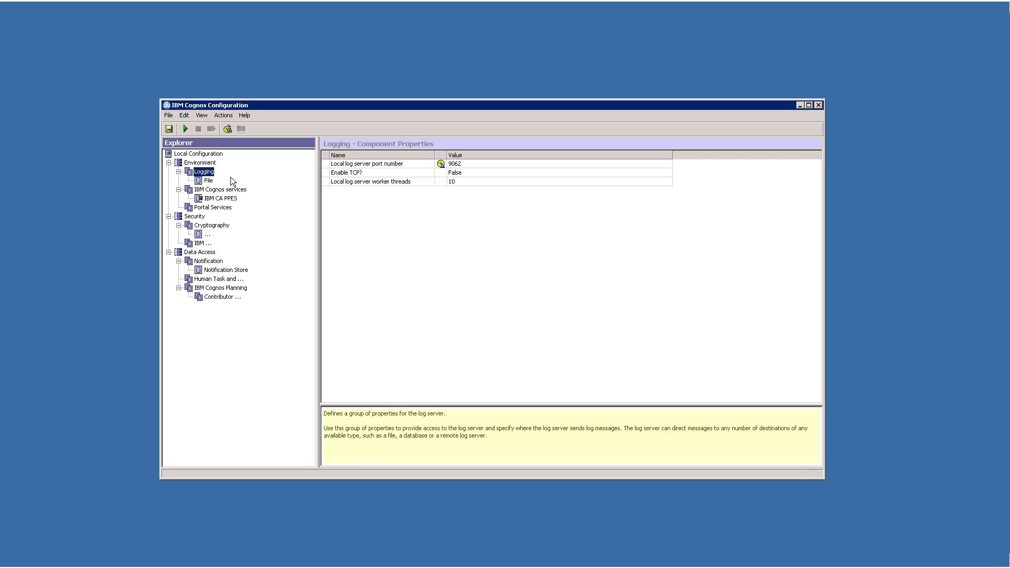
pyautogui.click(232, 191)
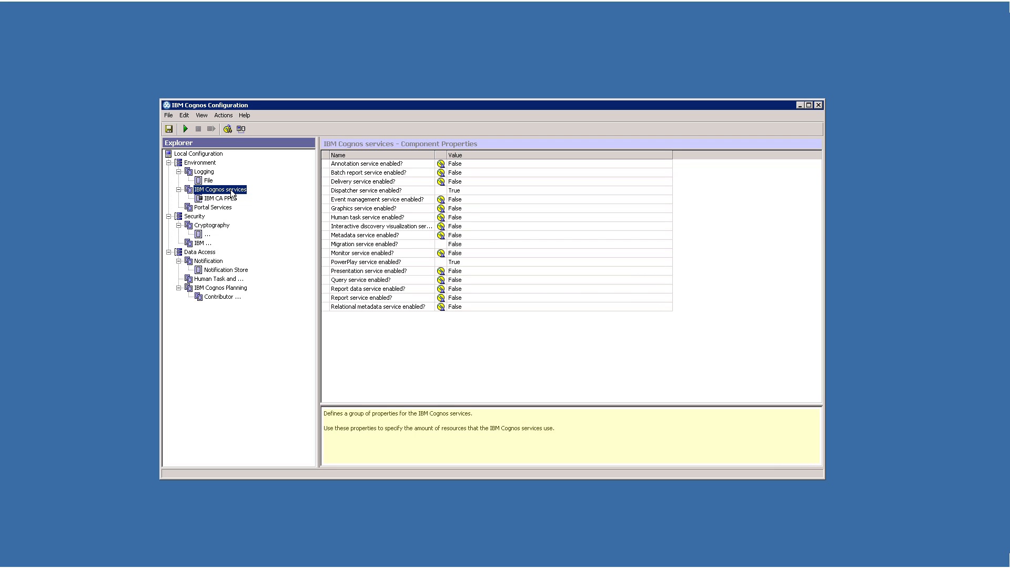
pyautogui.click(185, 129)
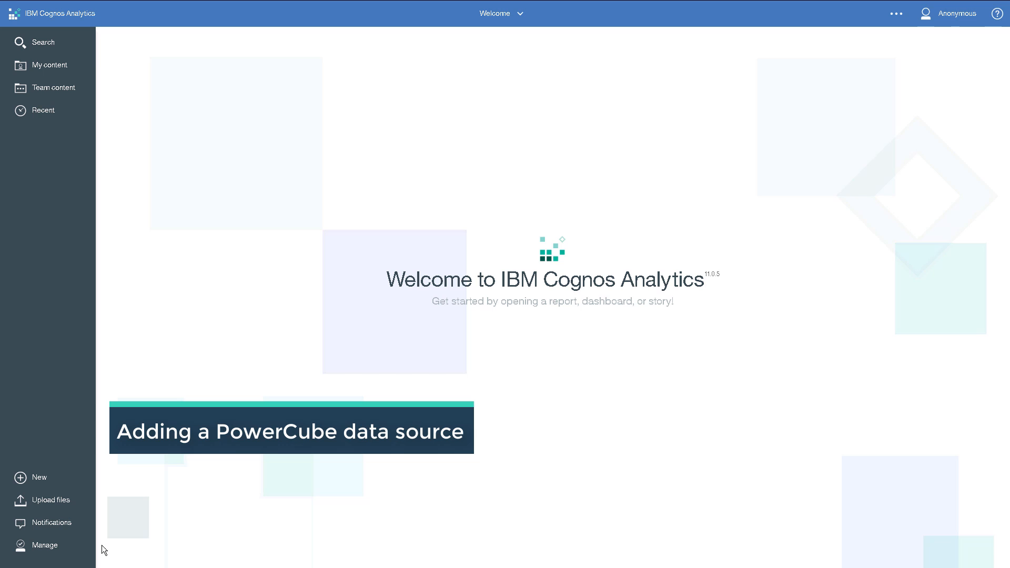
# - Start a new data source connection in the Cognos Analytics administration console and name it great_outdoors_sales_en
pyautogui.click(48, 547)
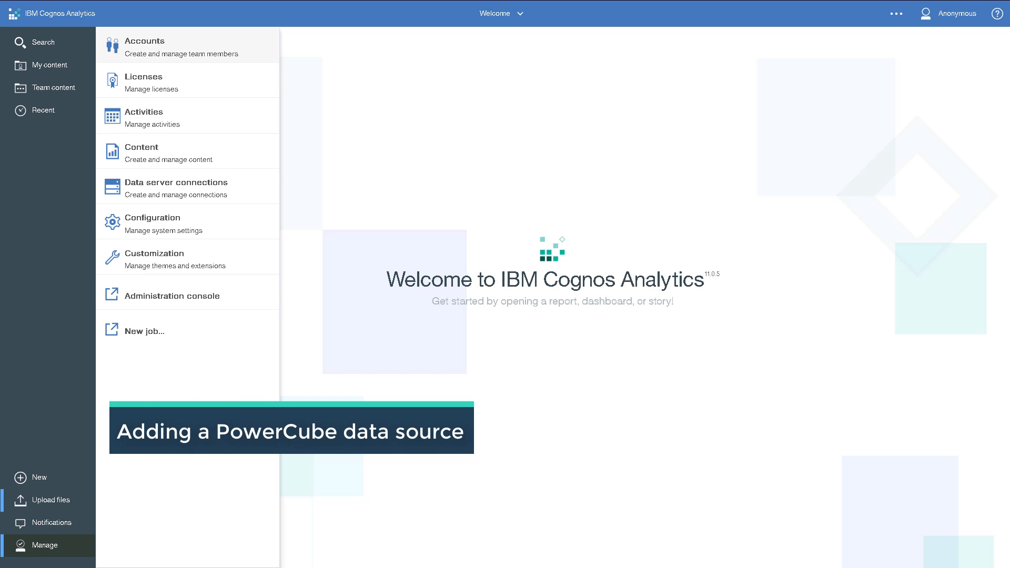
pyautogui.click(172, 296)
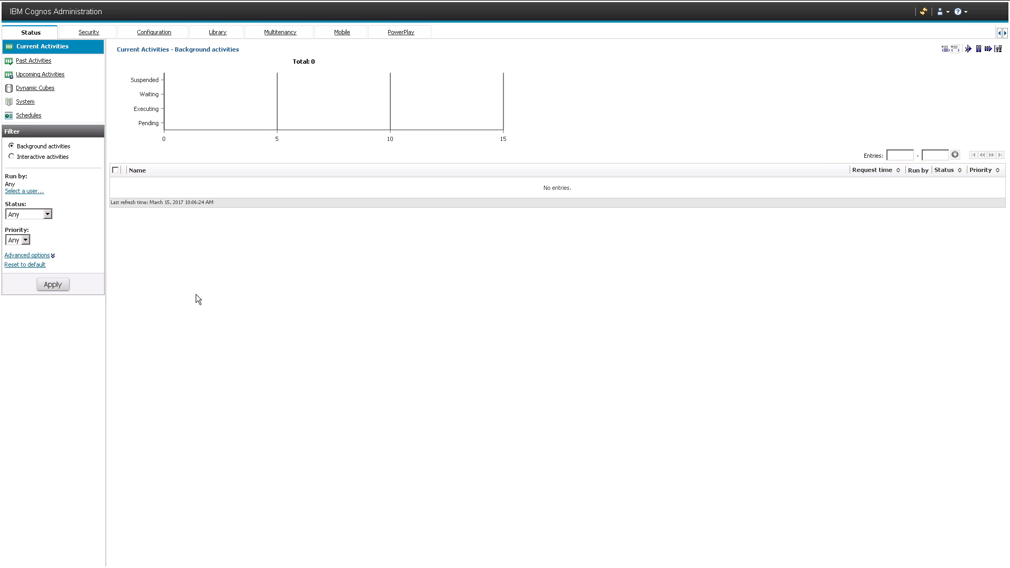
pyautogui.click(154, 34)
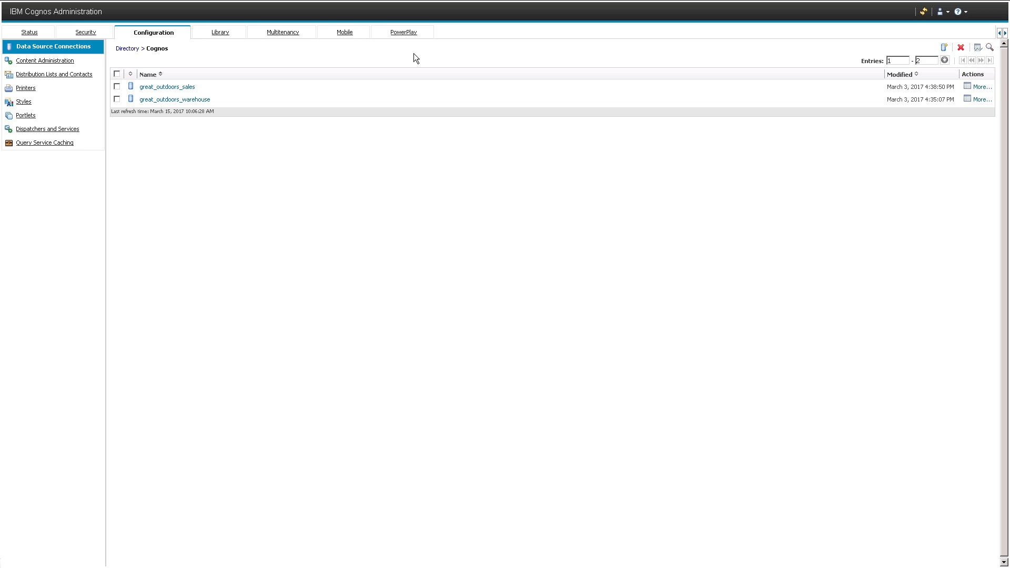
pyautogui.click(943, 48)
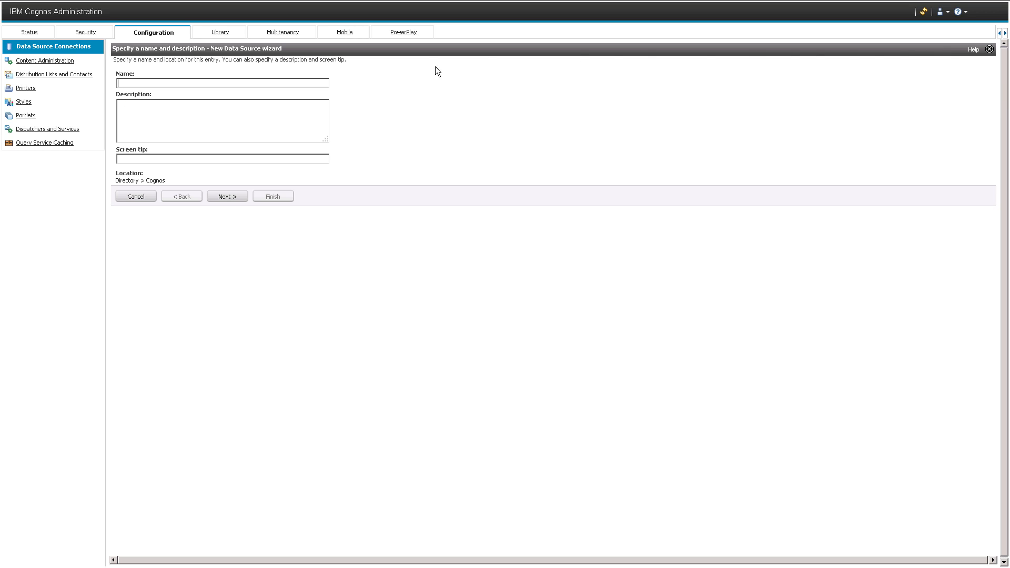
pyautogui.click(248, 83)
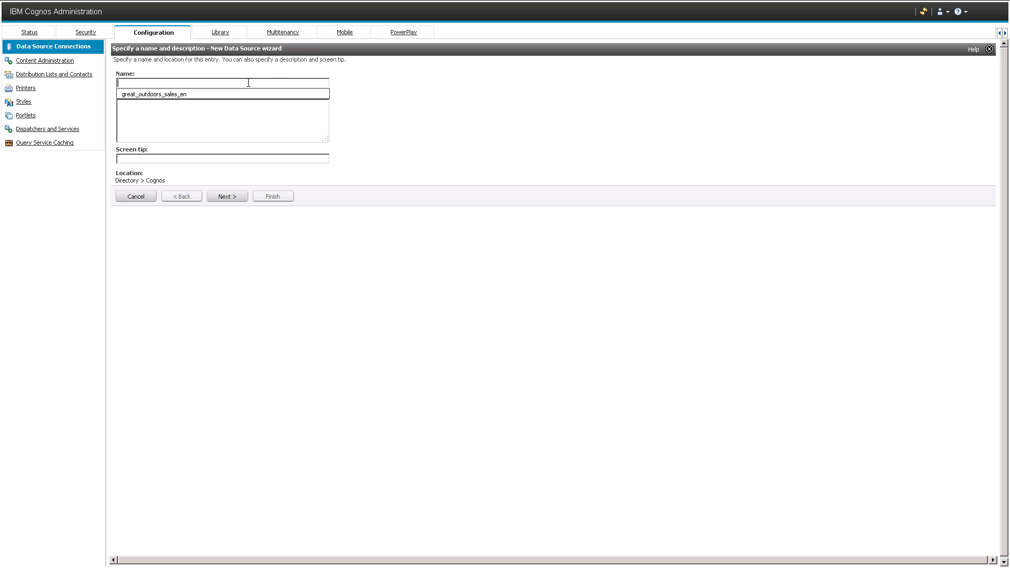
pyautogui.click(235, 93)
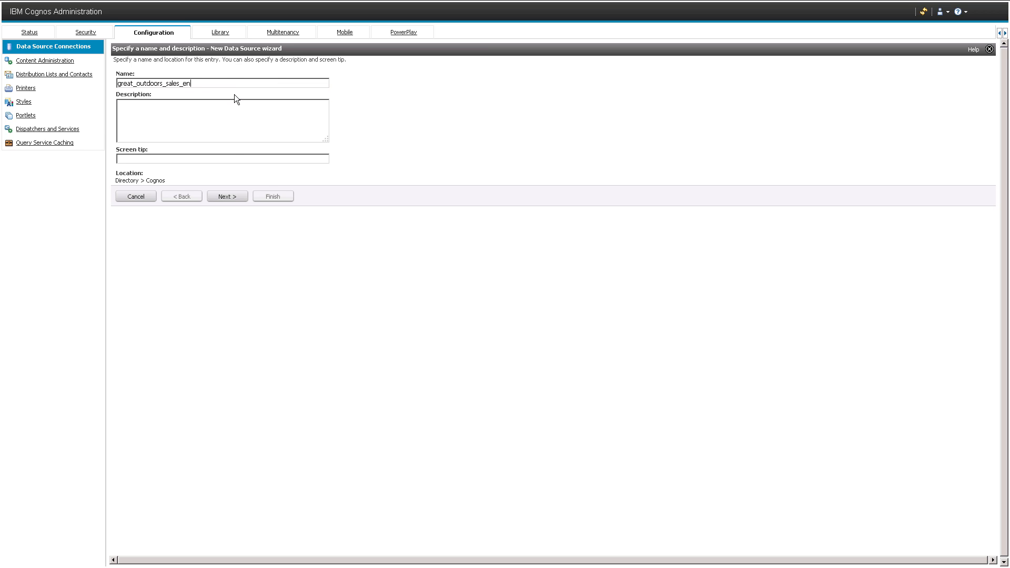
pyautogui.click(227, 196)
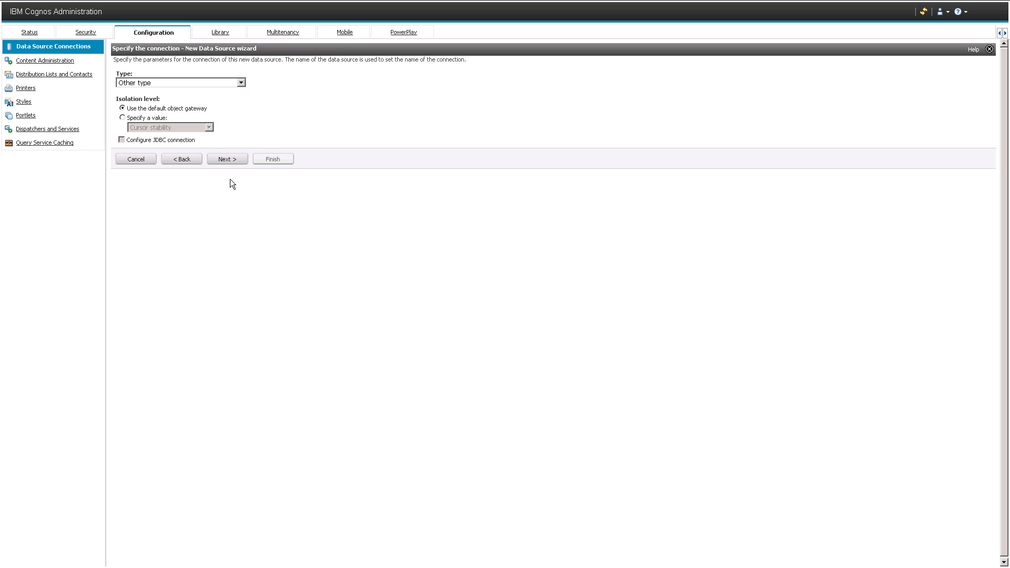
# - Set the new data source's connection type to IBM Cognos PowerCube with the default isolation level
pyautogui.click(241, 83)
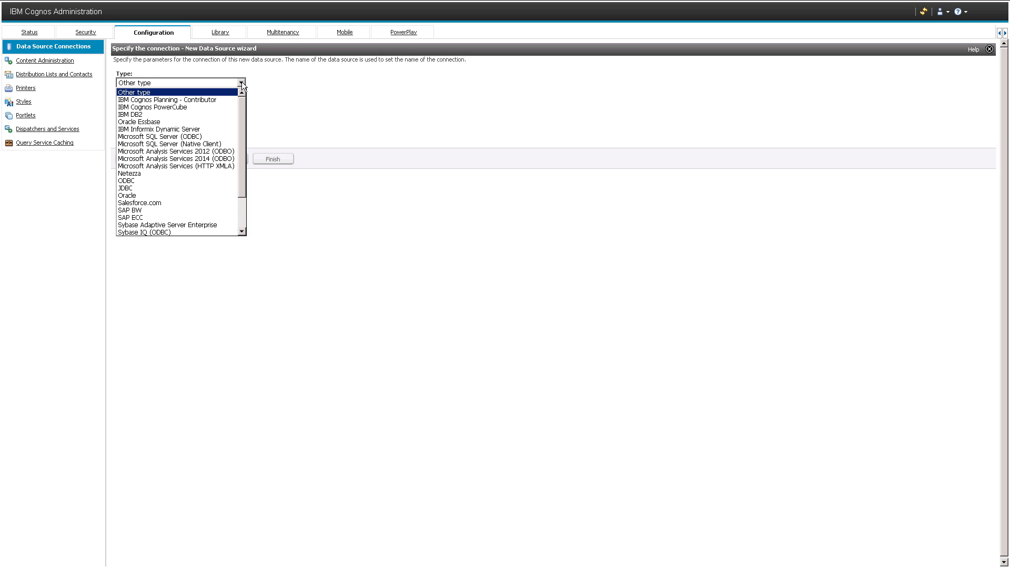
pyautogui.click(225, 107)
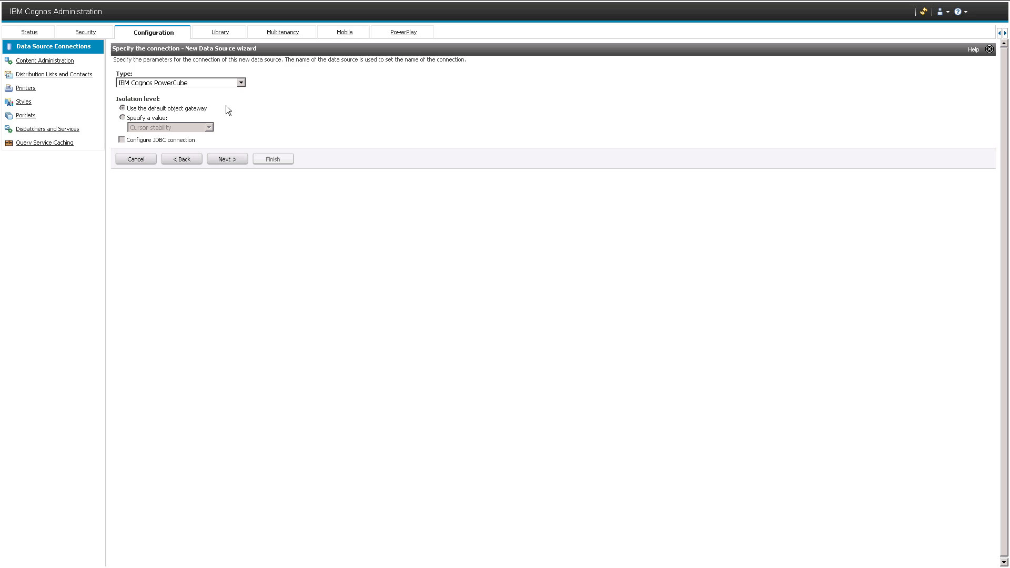
pyautogui.click(228, 159)
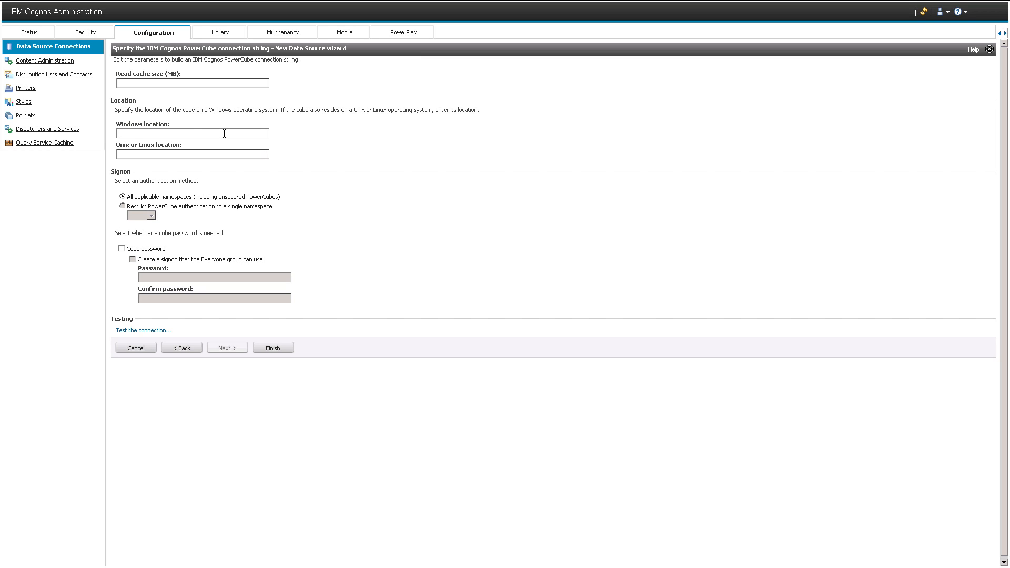
# - Set the PowerCube's Windows location to C:\IBM\Cognos\CognosAnalytics\samples\PowerCubes\EN\great_outdoors_sales_en.mdc and finish creating the data source
pyautogui.write('C:\\IBM\\Cognos\\CognosAnalytics\\samples\\PowerCubes\\EN\\great_outdoors_sales_en.mdc')
pyautogui.click(222, 143)
pyautogui.click(271, 348)
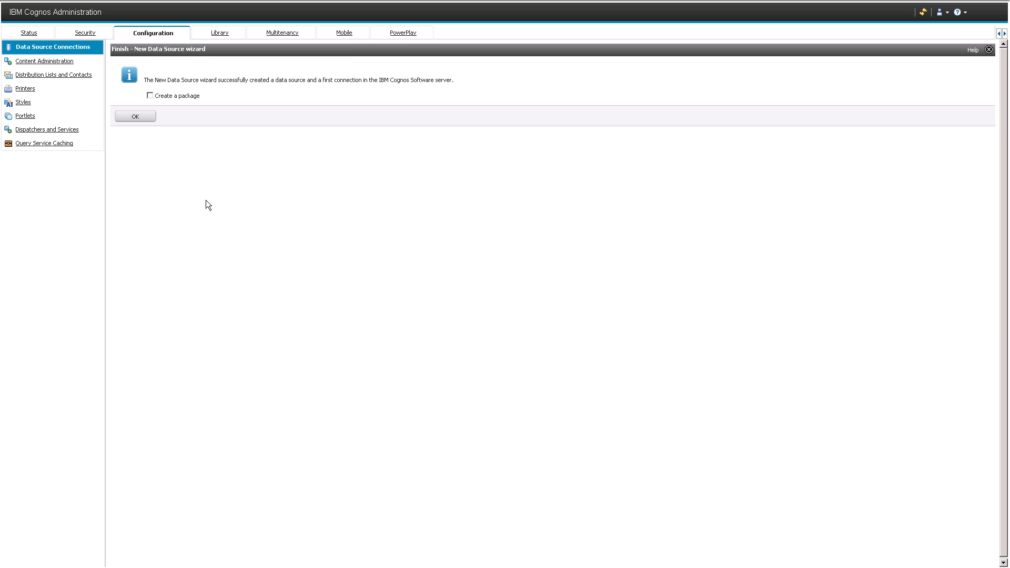
# - Create a package named great_outdoors_sales_en in Team Content from the new data source, keeping the default null suppression options
pyautogui.click(150, 96)
pyautogui.click(141, 118)
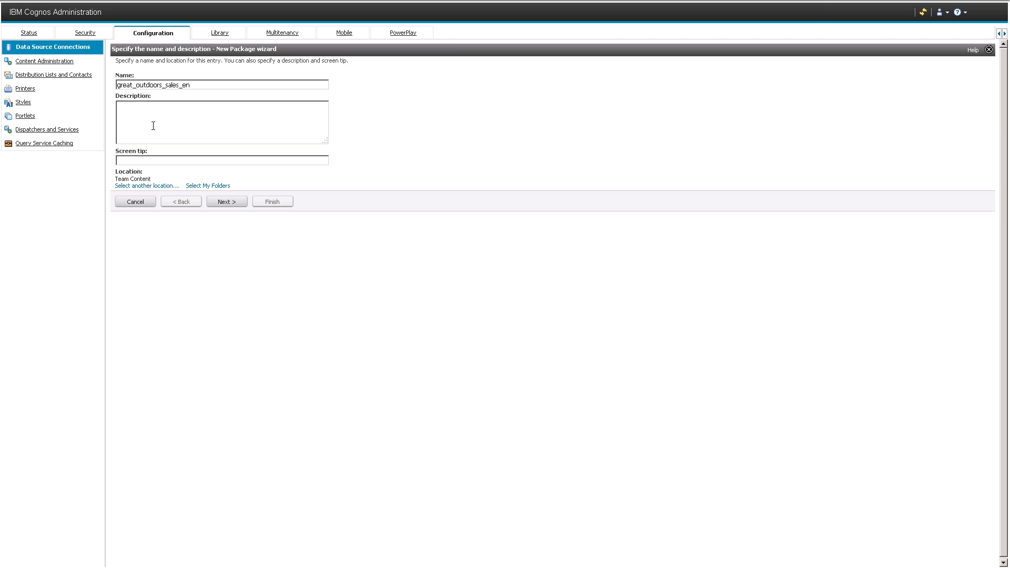
pyautogui.click(219, 204)
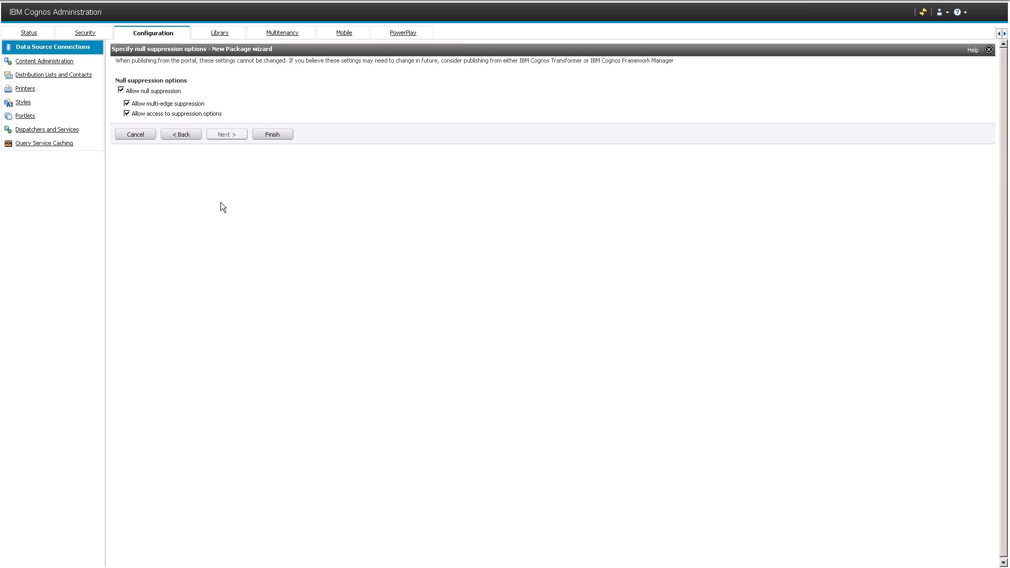
pyautogui.click(276, 135)
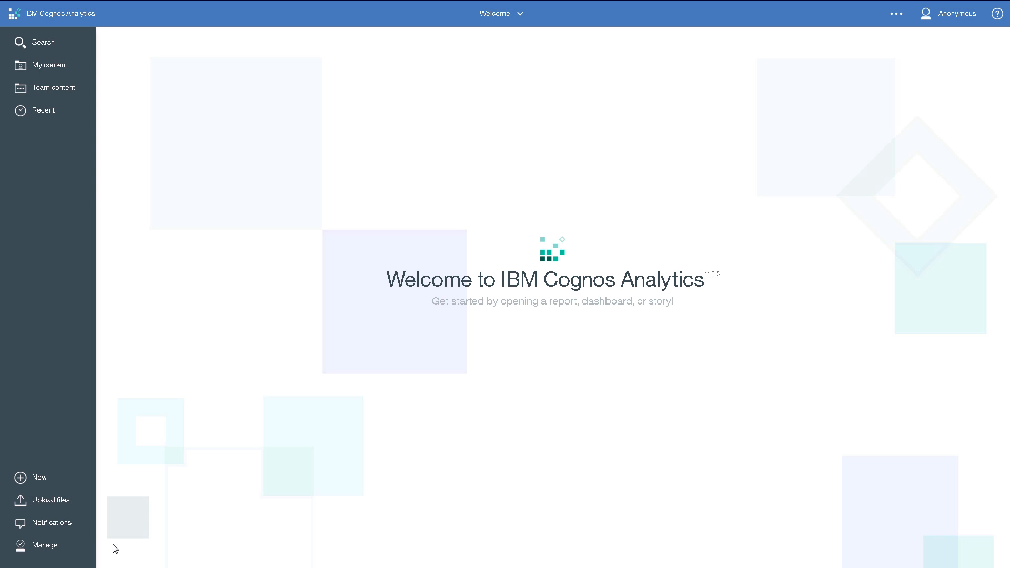
# - Launch PowerPlay Studio from the Cognos Analytics companion applications and open the great_outdoors_sales_en package in it
pyautogui.click(40, 477)
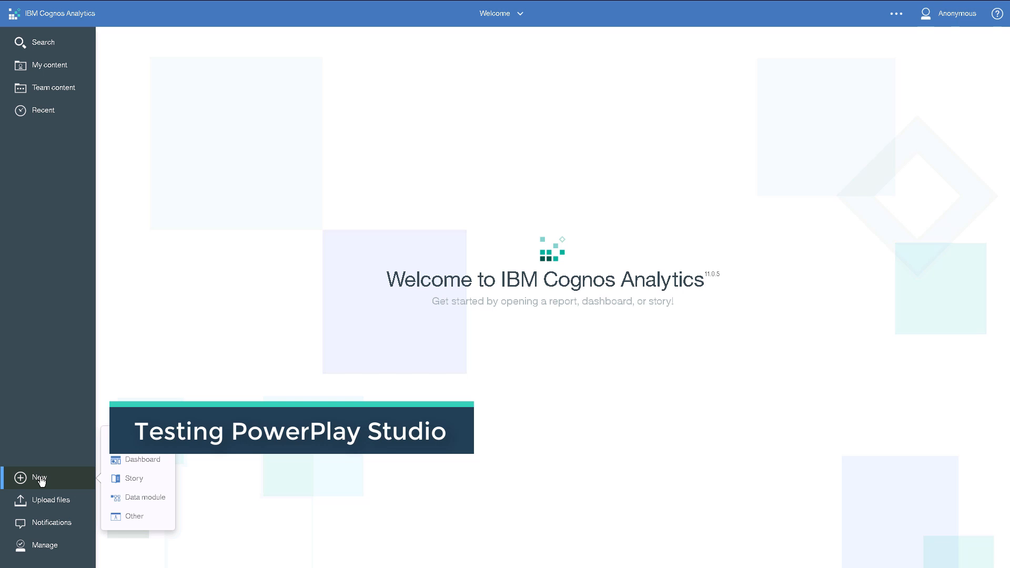
pyautogui.click(130, 517)
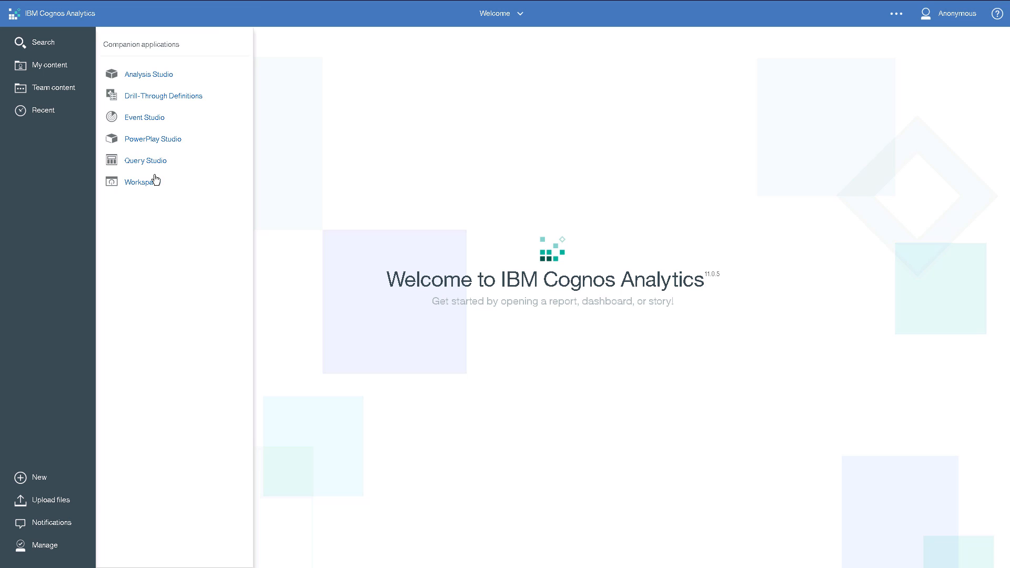
pyautogui.click(157, 140)
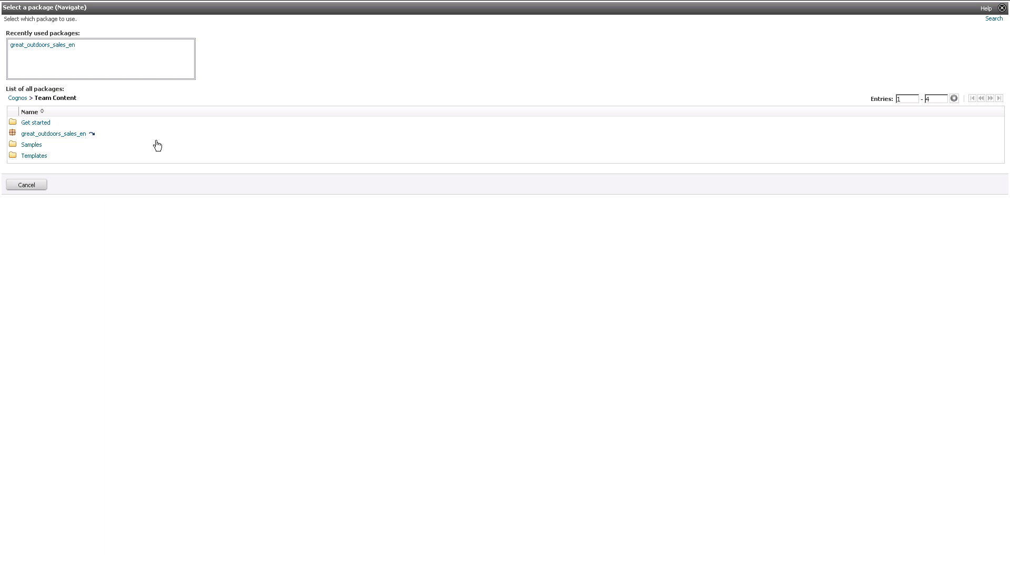
pyautogui.click(79, 134)
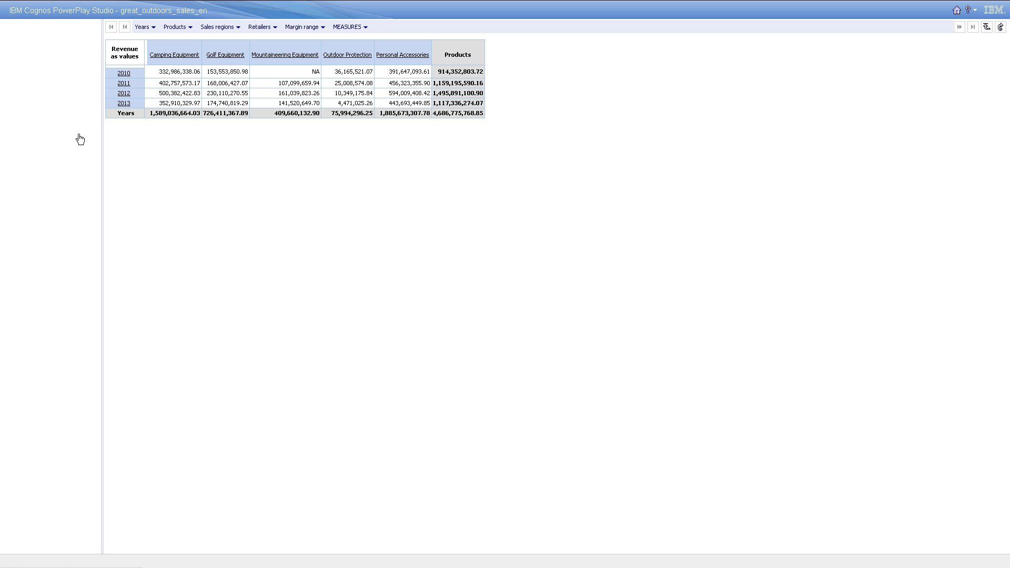